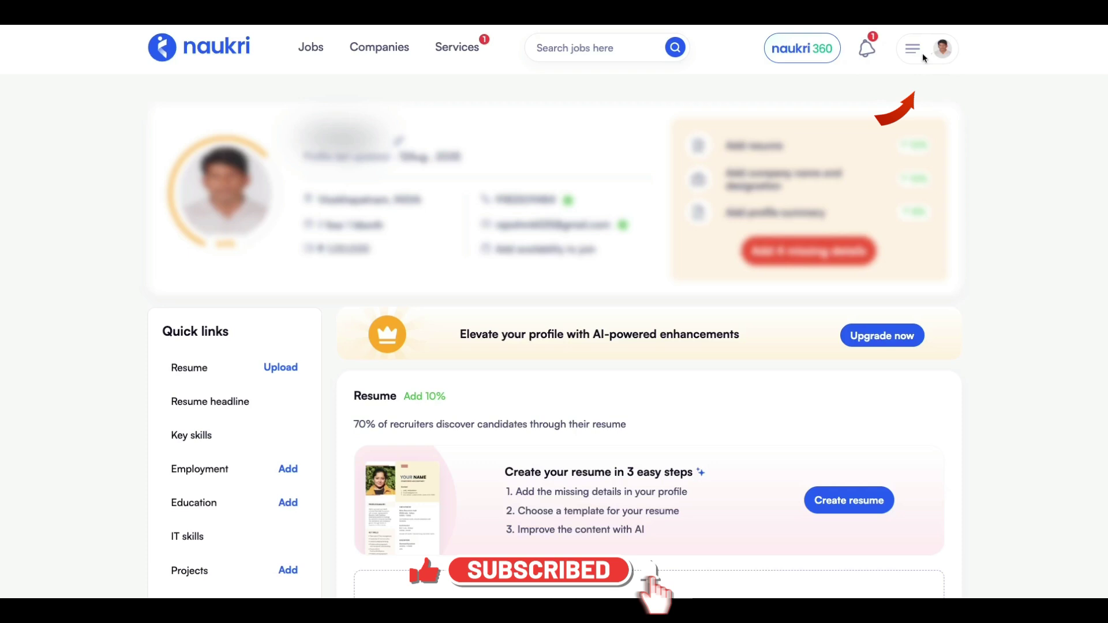
Go to Account Settings from the profile side panel.
click(917, 51)
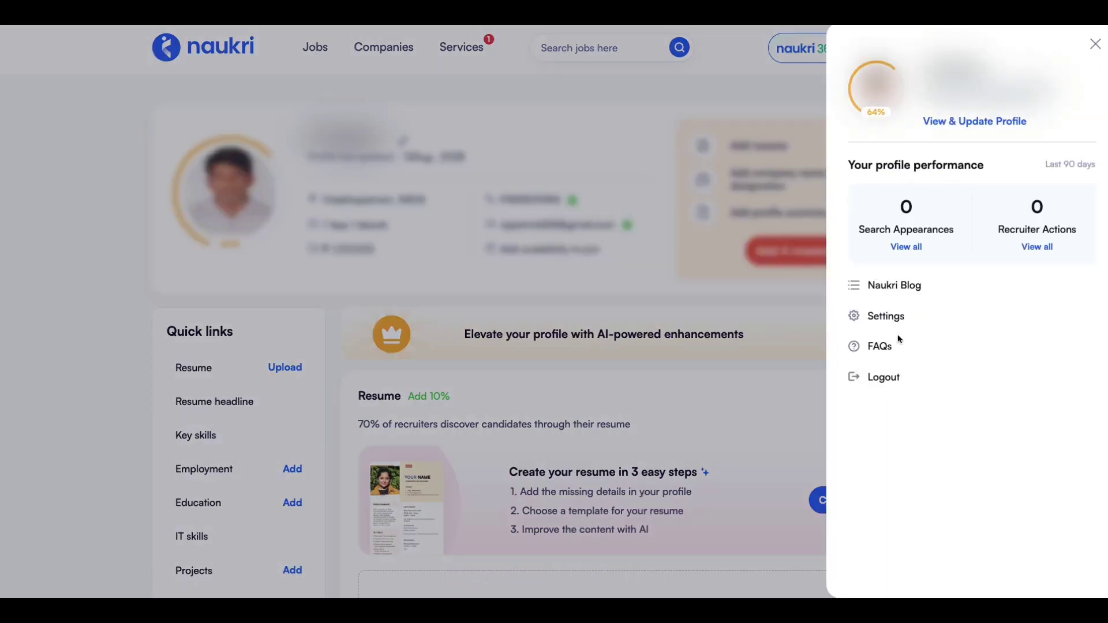
click(875, 318)
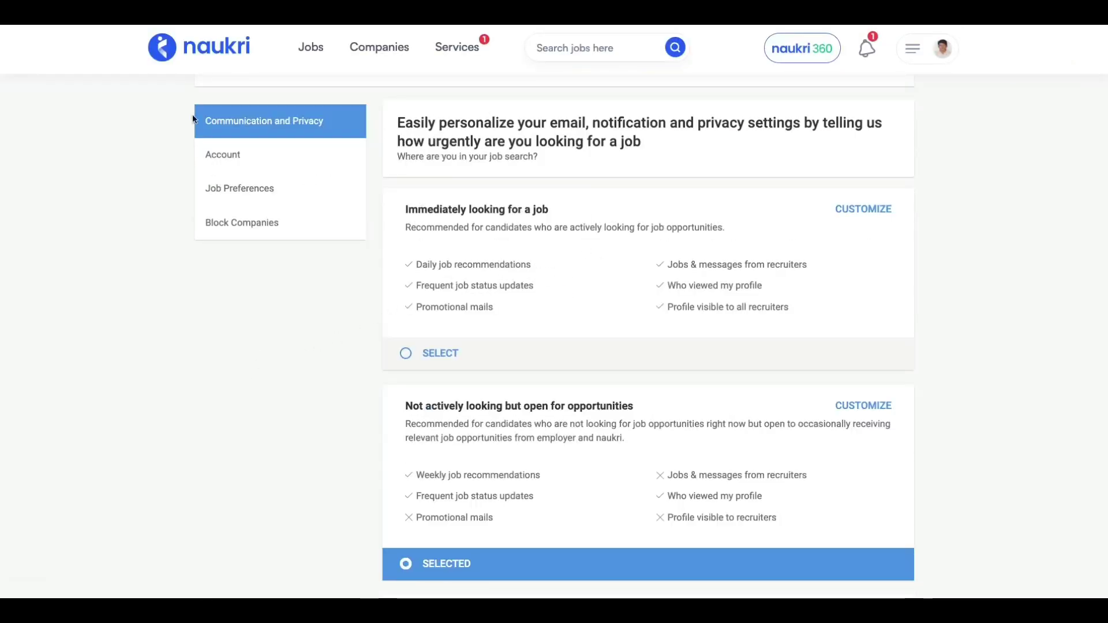
Change the account email on the Account tab and save it for verification.
click(233, 161)
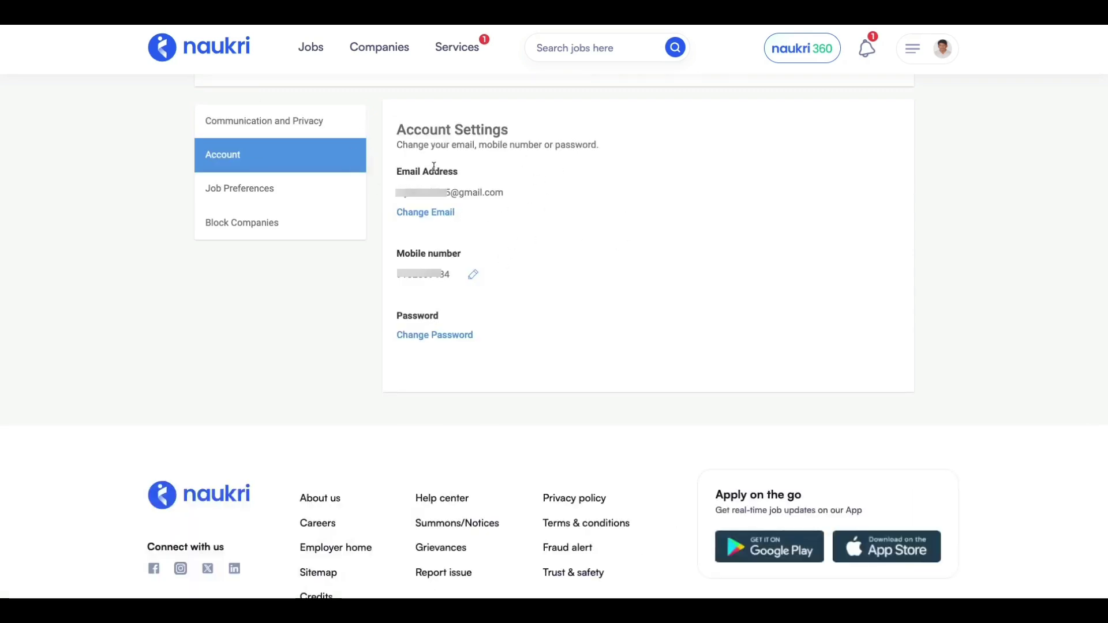
click(438, 217)
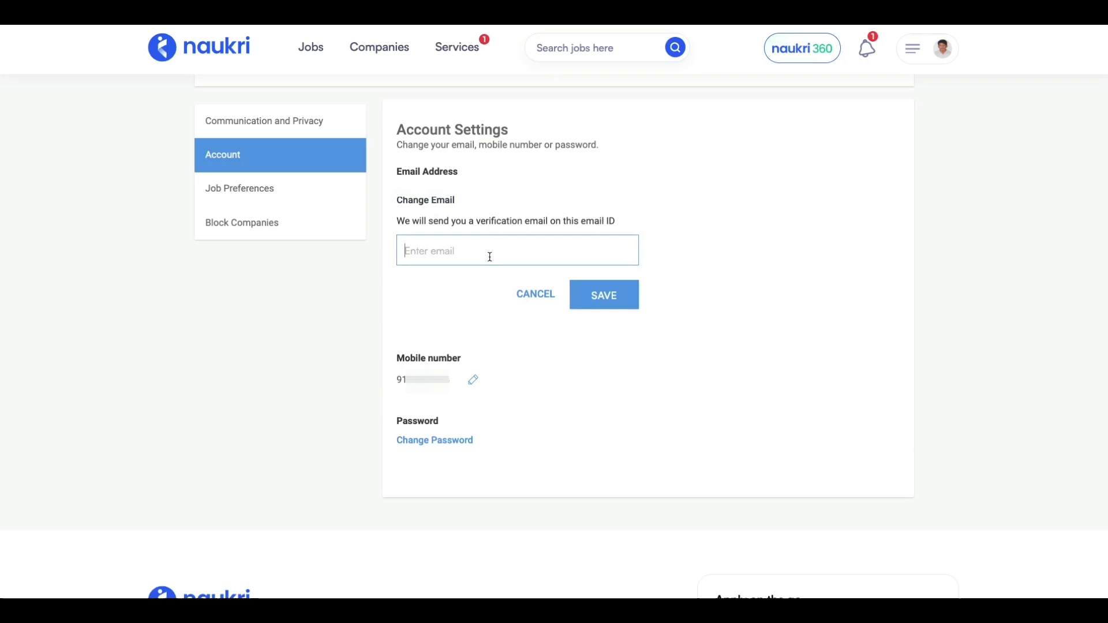
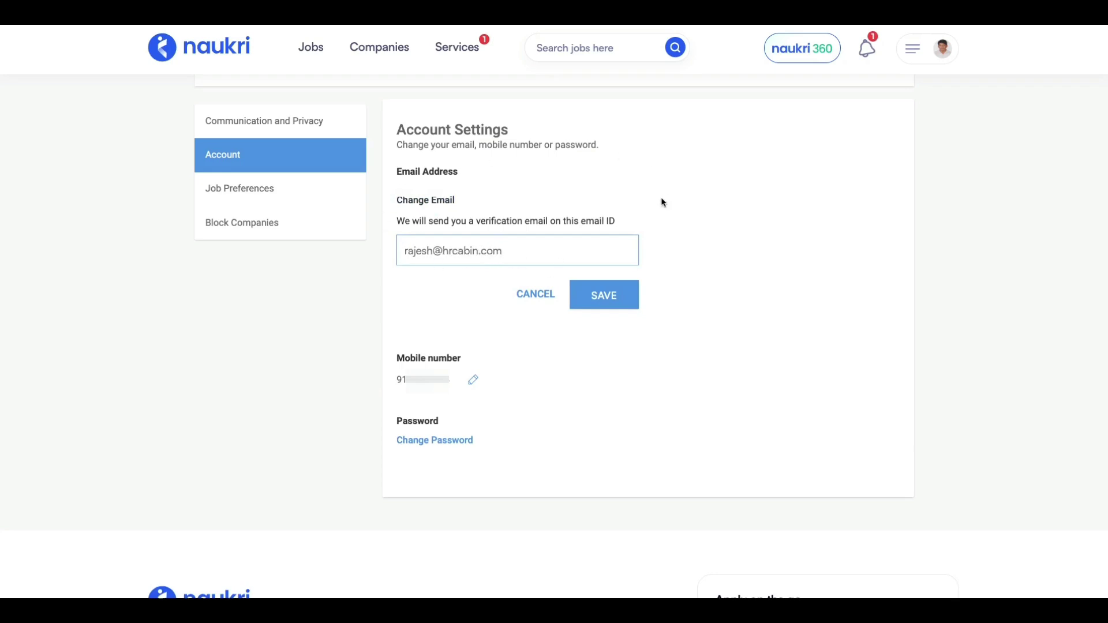
click(610, 305)
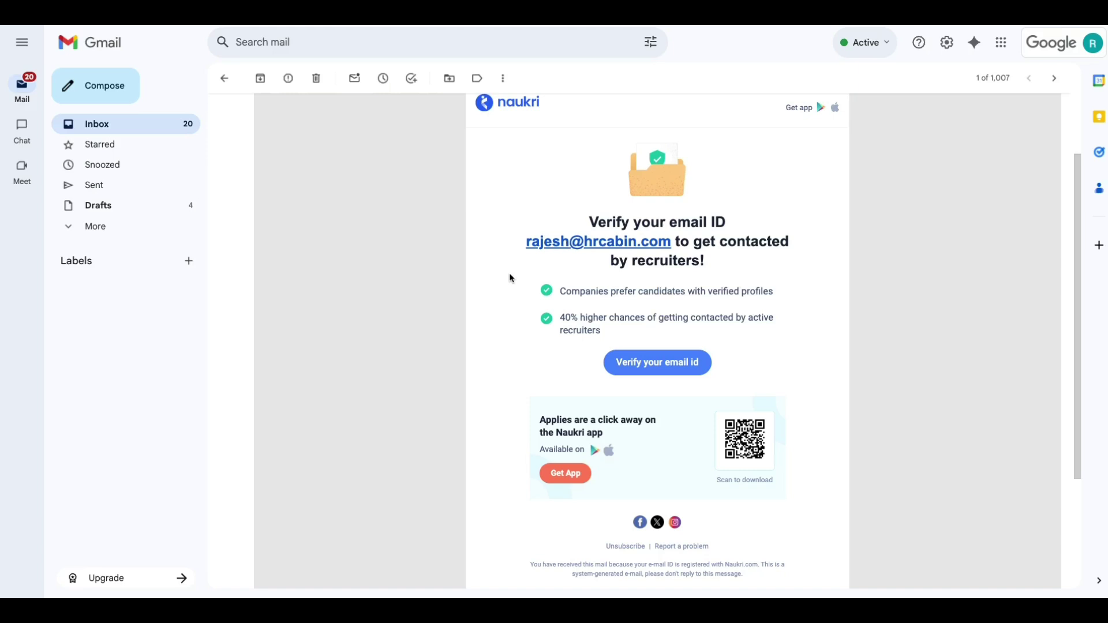
Confirm the new email through the 'Verify your email id' link in the Naukri email.
click(660, 371)
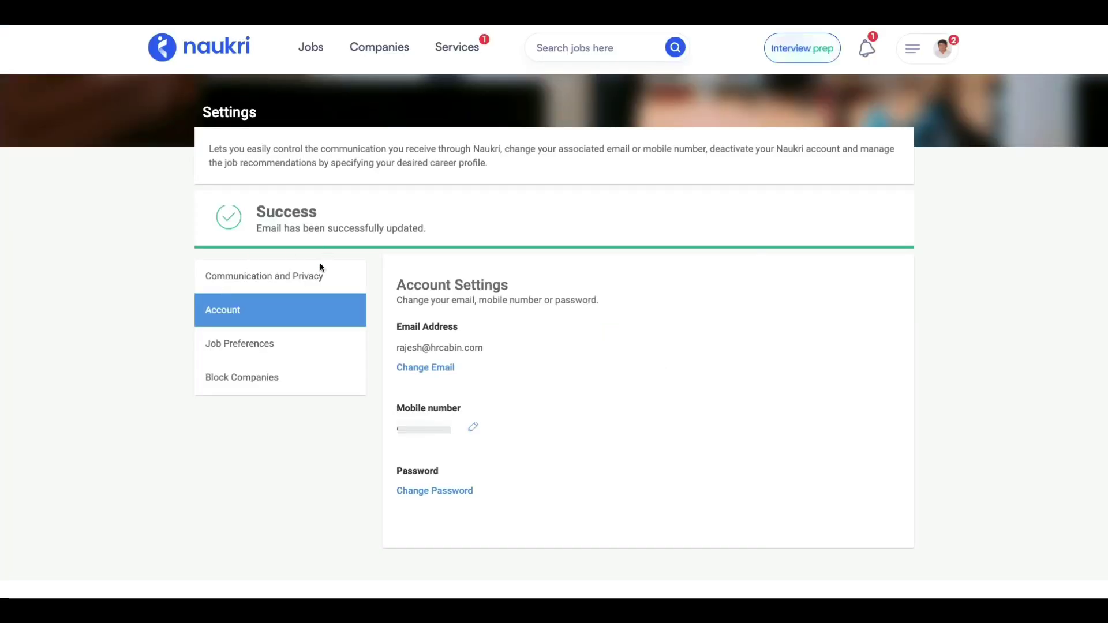